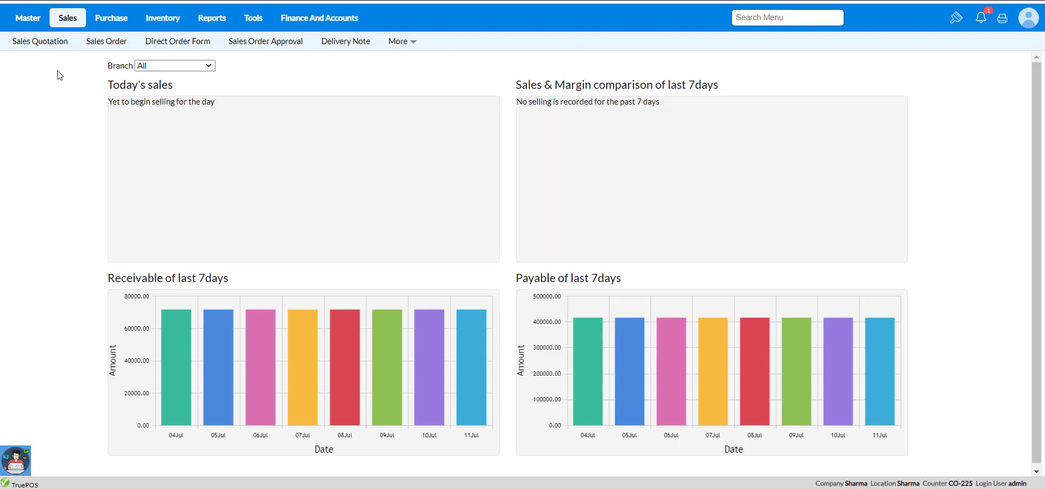
Step: Go to Master > More > Promotion > Discount Coupon and start adding a new coupon
click(37, 26)
mouse_move(348, 41)
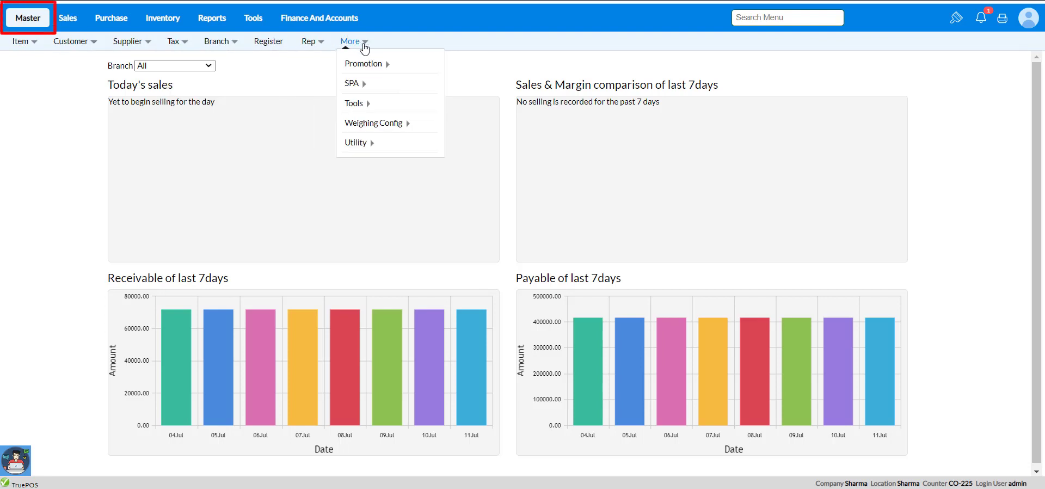
mouse_move(380, 65)
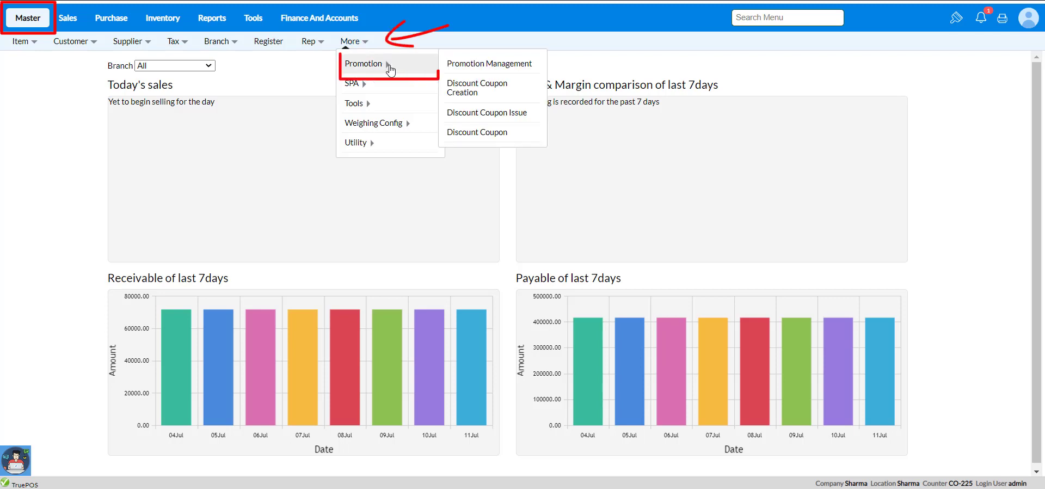
click(489, 132)
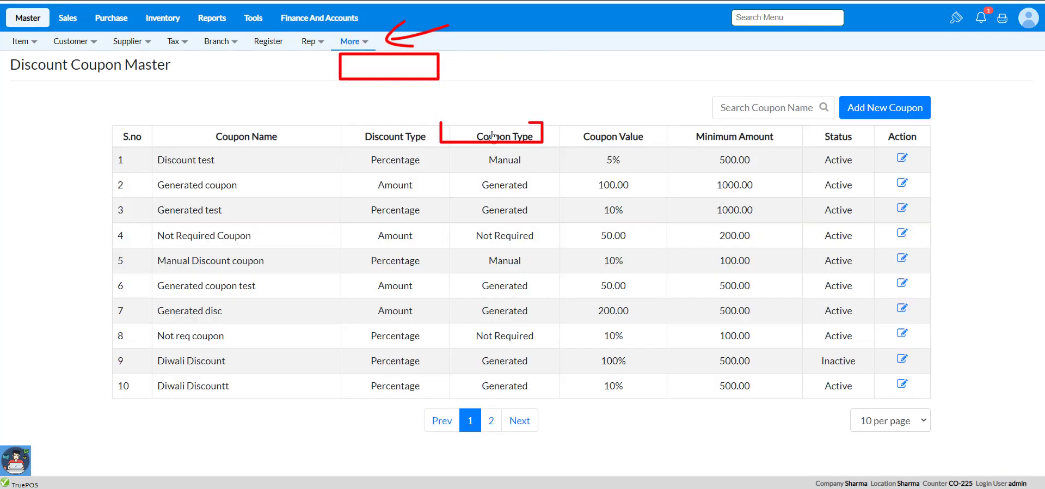
click(865, 109)
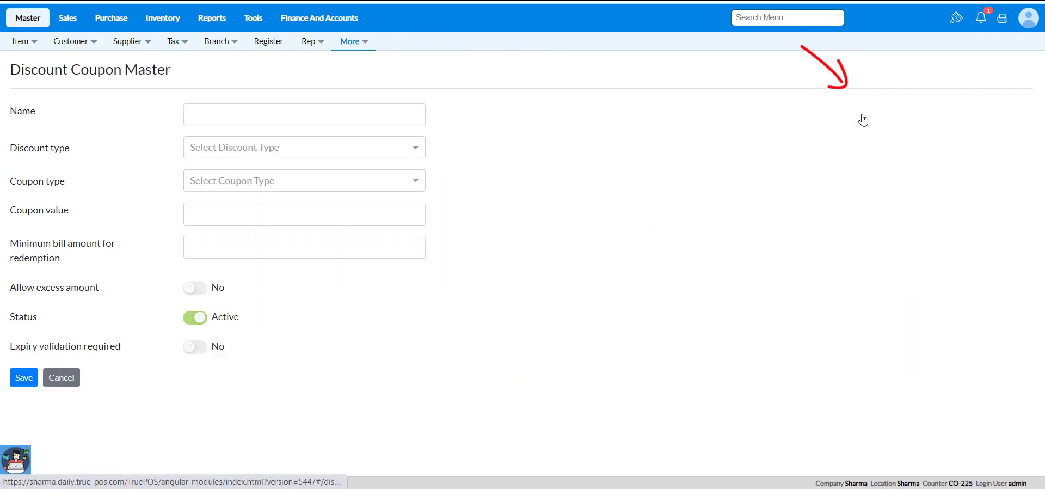
Step: Name the coupon 'Holi offer' with a Percentage discount type and Generated coupon type
click(405, 113)
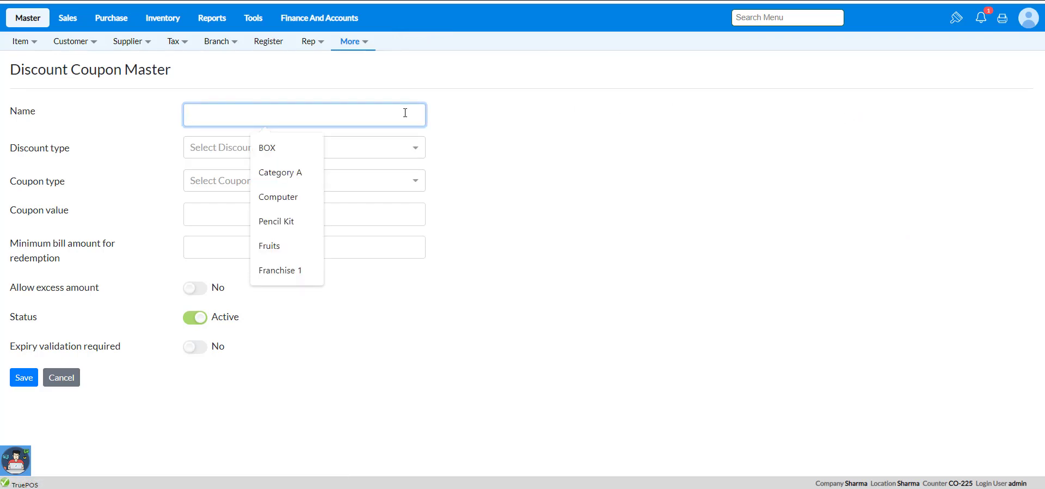
text(Holi offer)
click(264, 147)
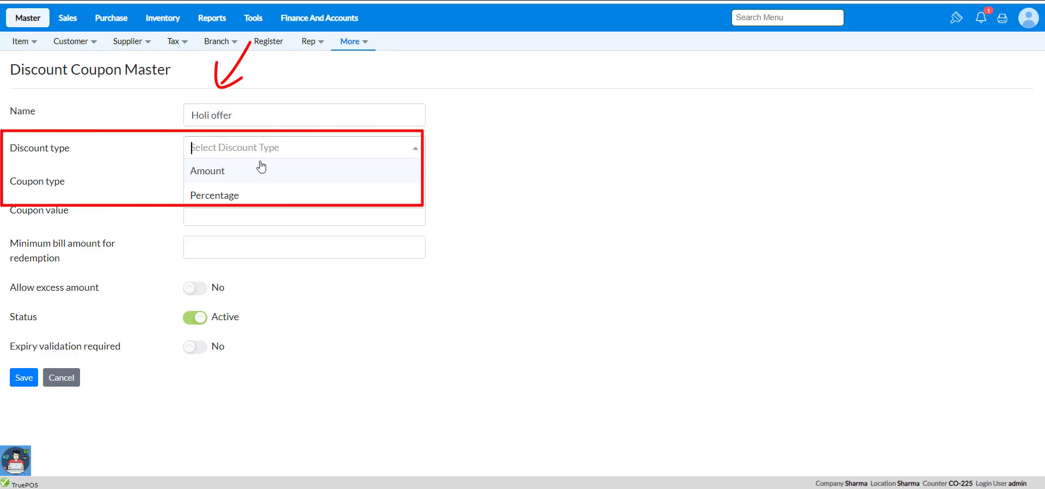
click(258, 207)
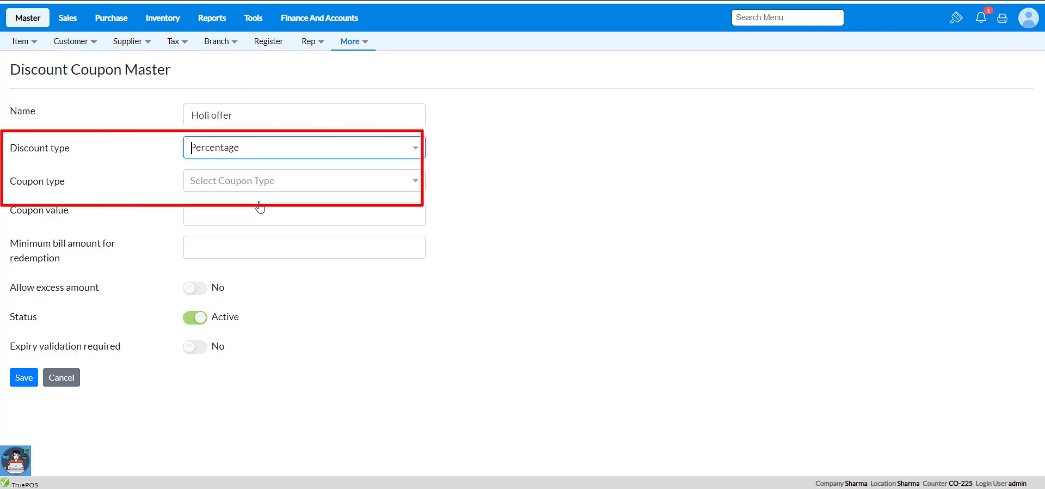
click(256, 185)
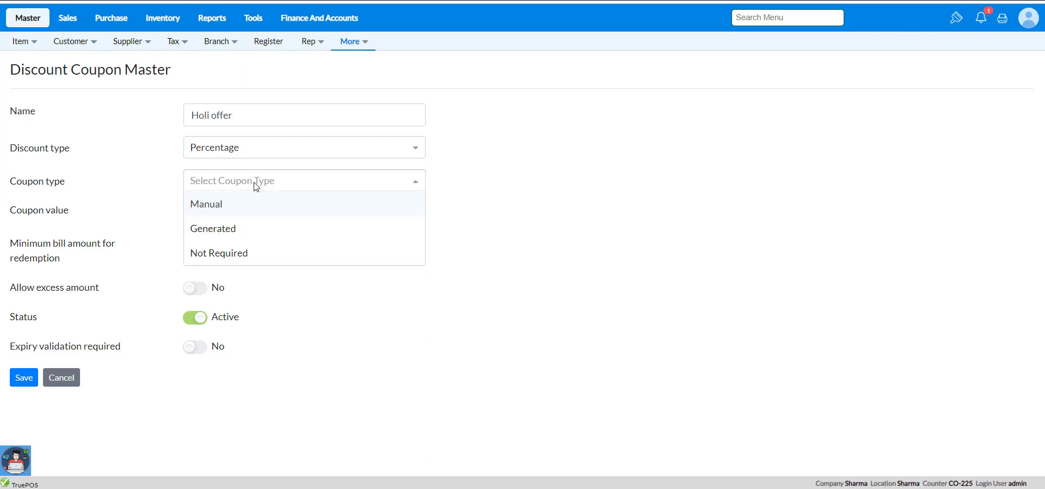
click(244, 233)
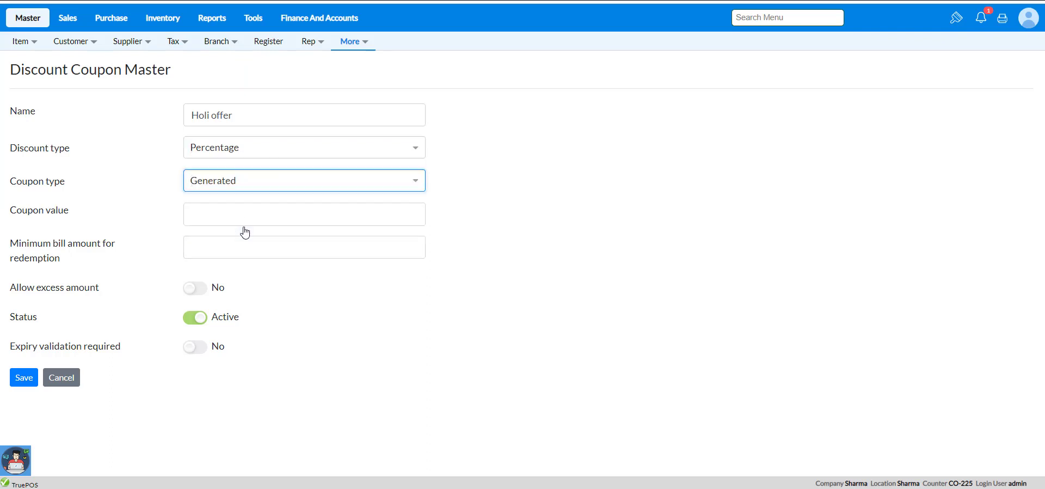
click(241, 219)
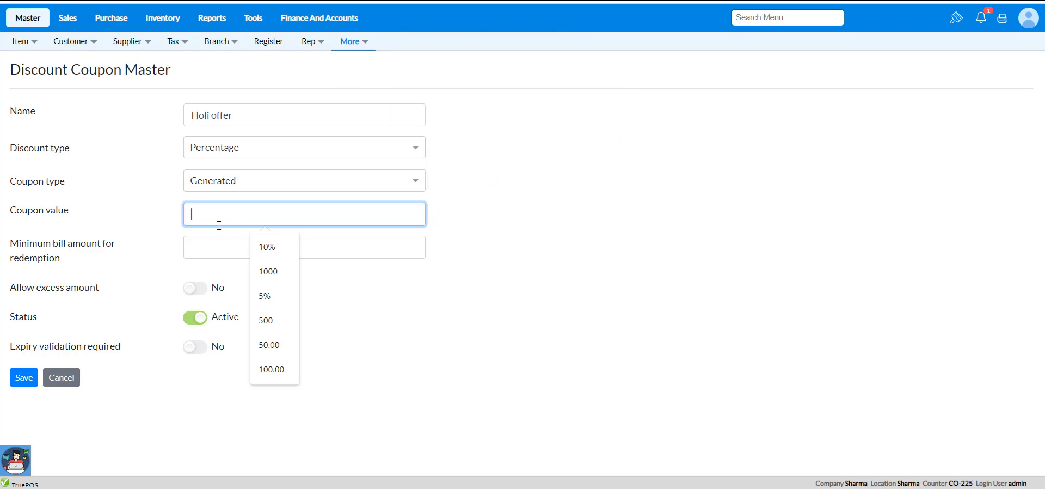
Step: Enter a 5% coupon value and 200 minimum bill amount, keep excess amount off, and save
click(264, 296)
click(215, 247)
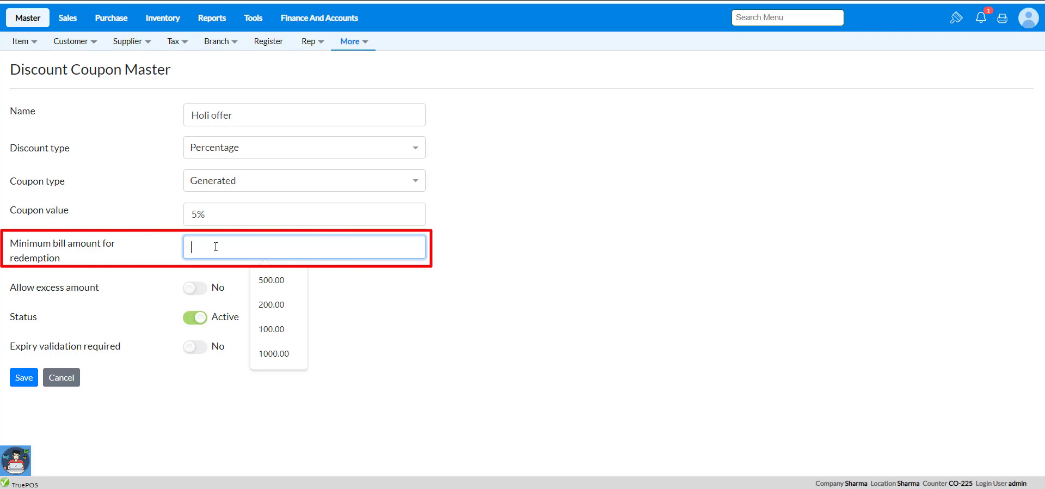
text(200)
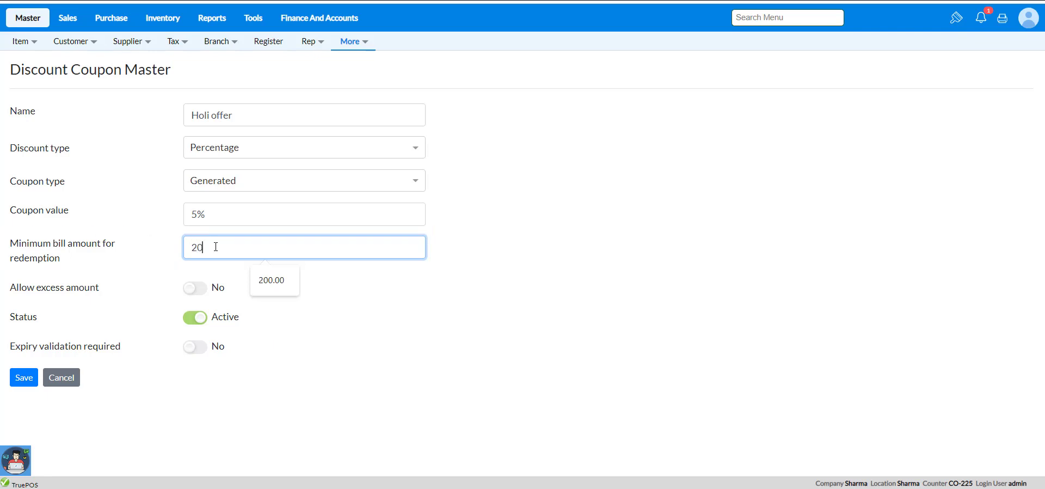
click(207, 276)
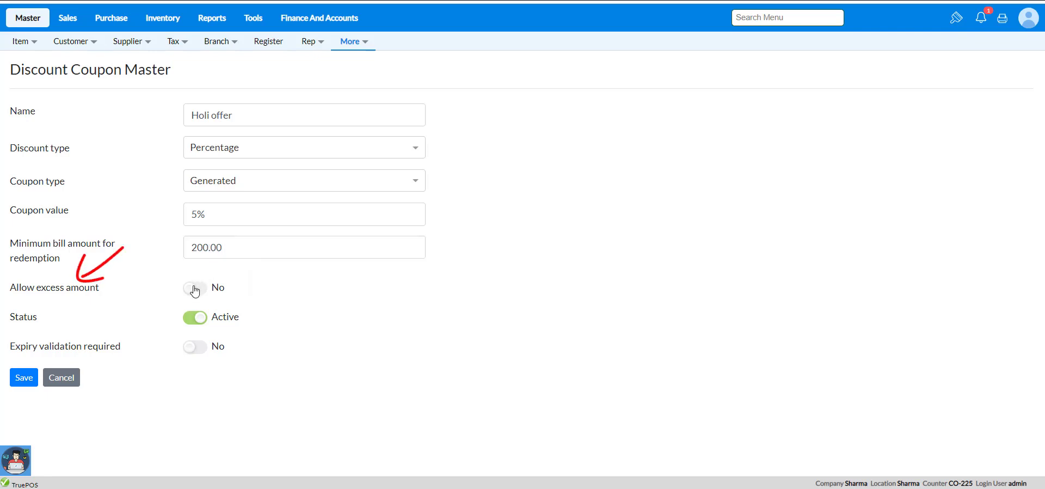
click(195, 288)
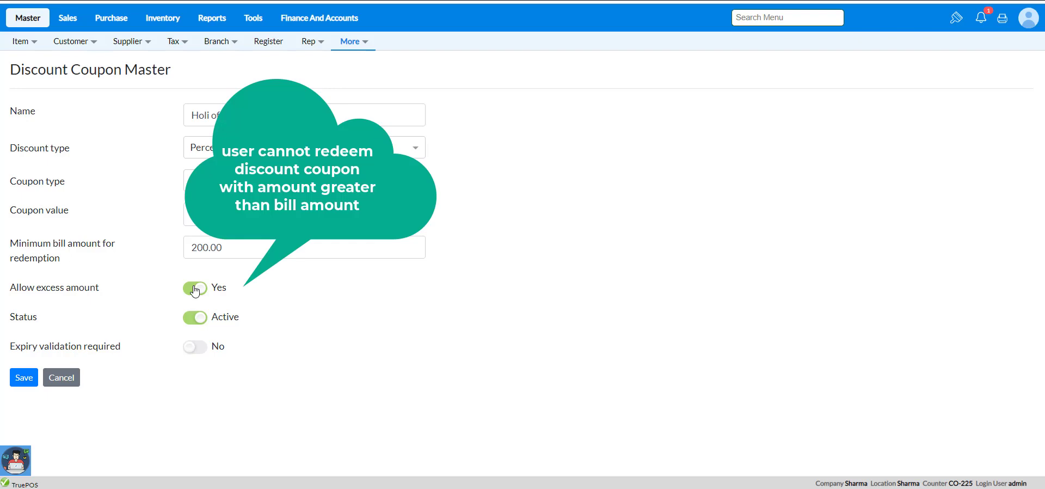
click(195, 290)
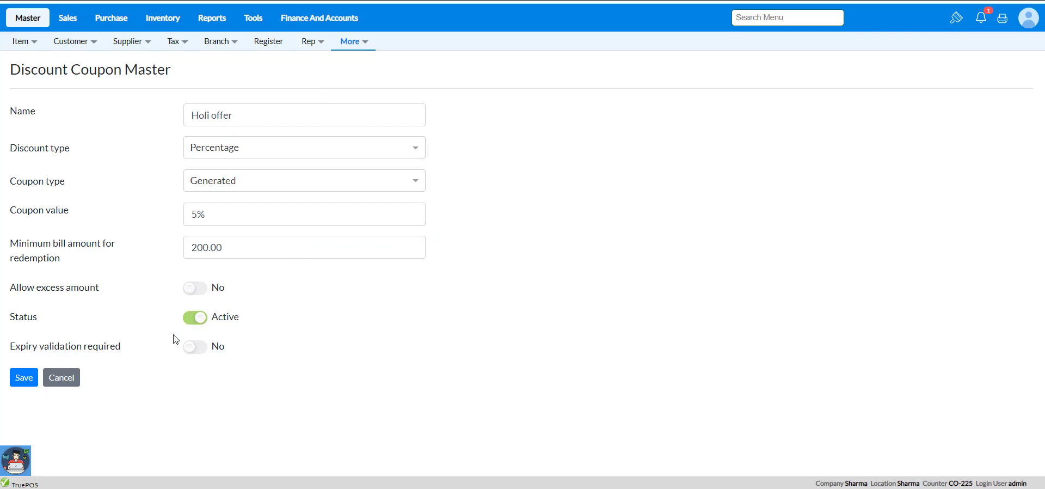
click(195, 348)
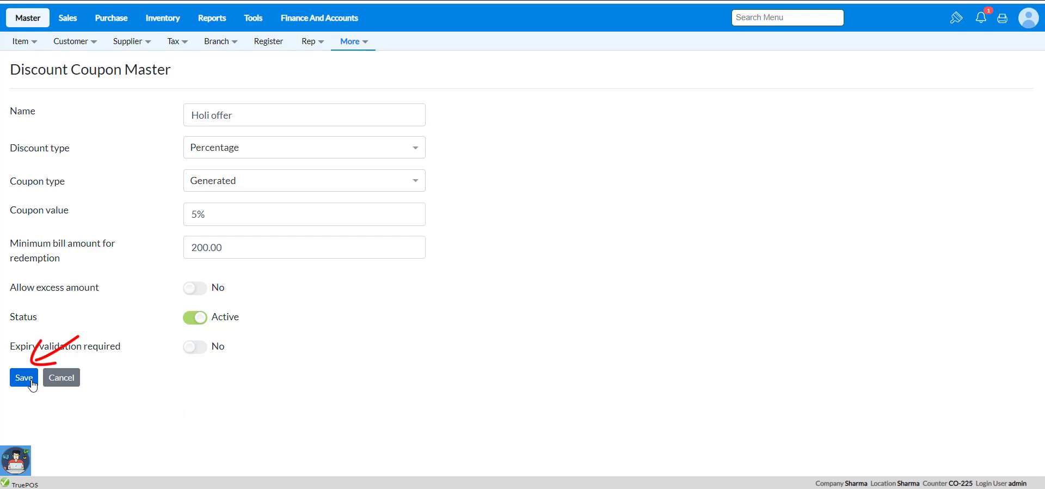
click(24, 378)
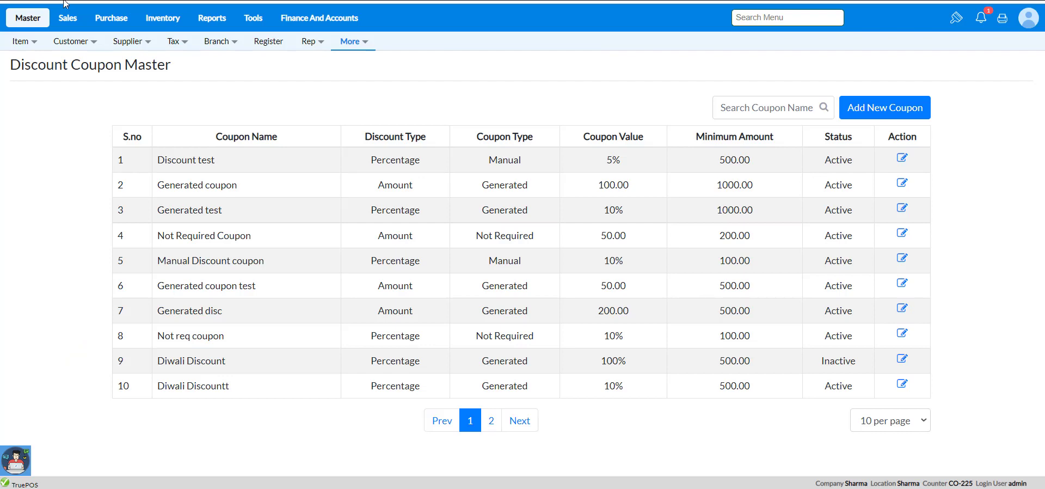
Step: Go to Master > More > Promotion > Discount Coupon Creation to list the coupon series
mouse_move(360, 44)
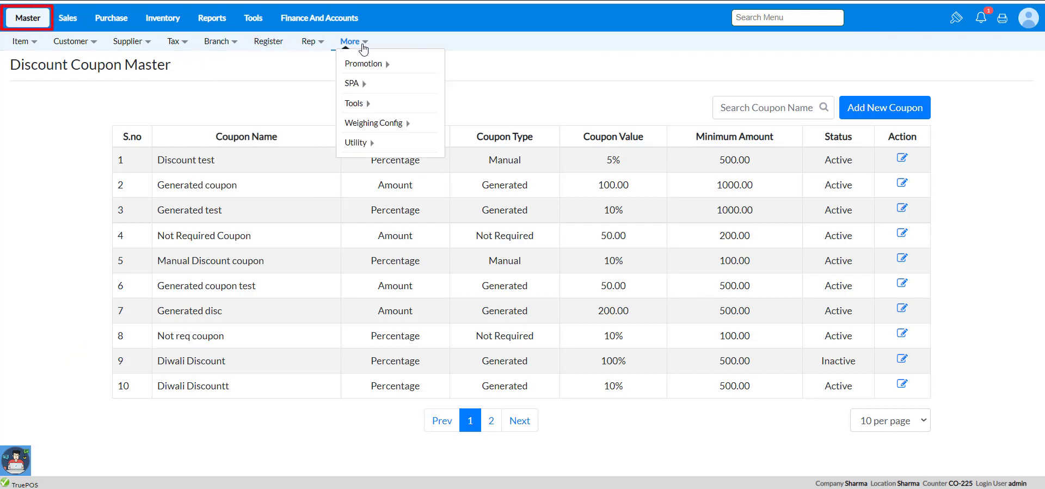
mouse_move(385, 65)
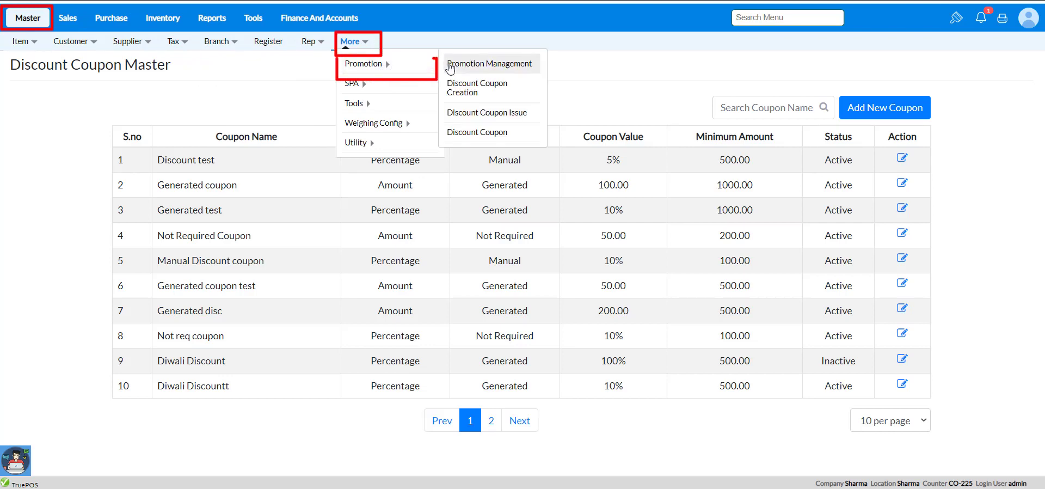
click(477, 97)
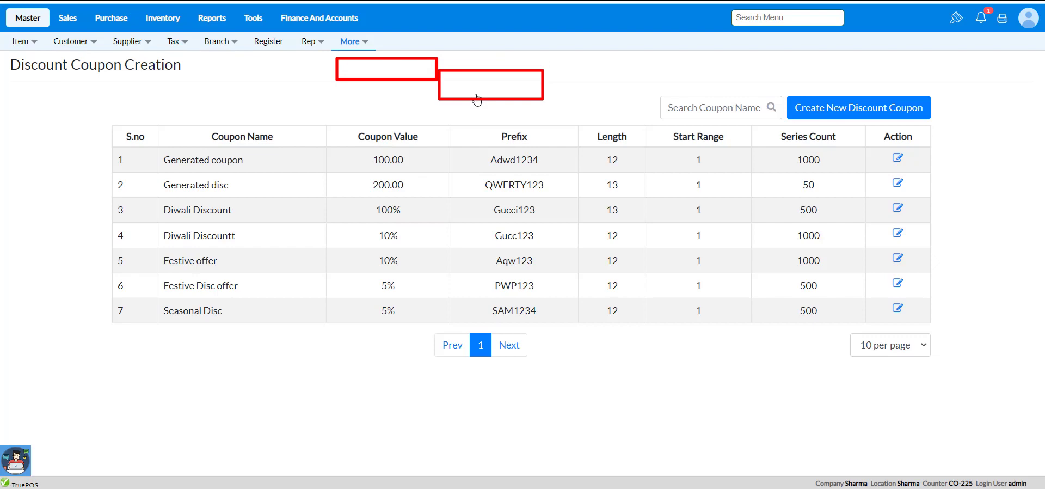
Step: Create a Holi offer series with prefix SAN, length 12, start 1 and count 500, then save
click(874, 109)
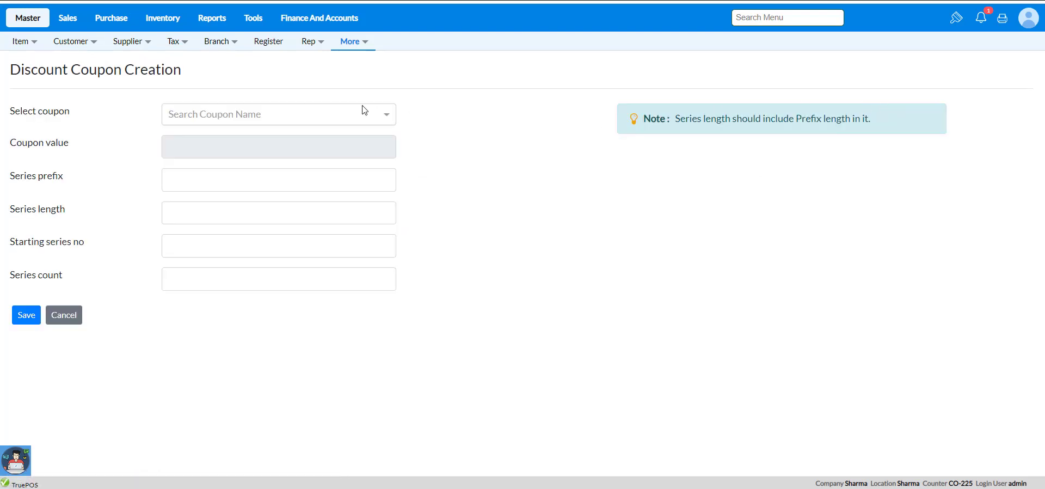
click(361, 122)
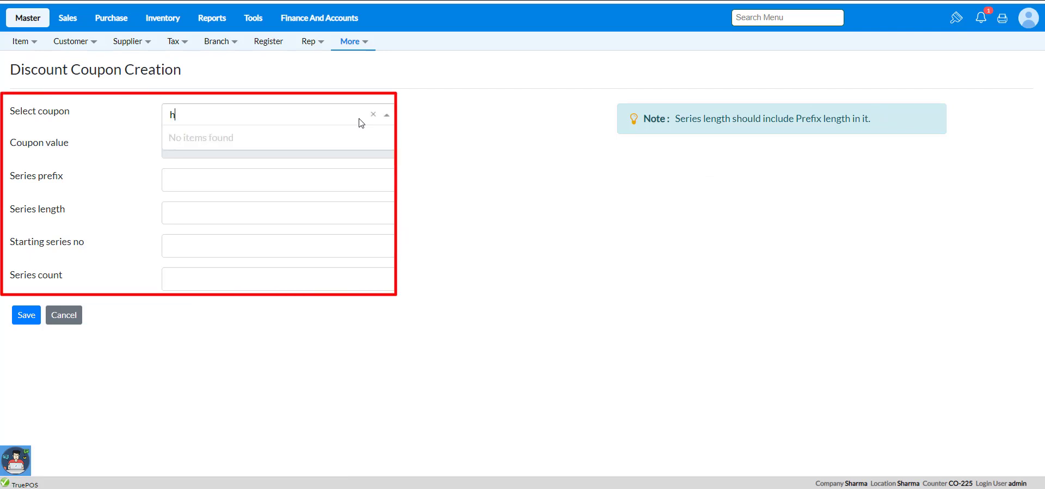
click(255, 149)
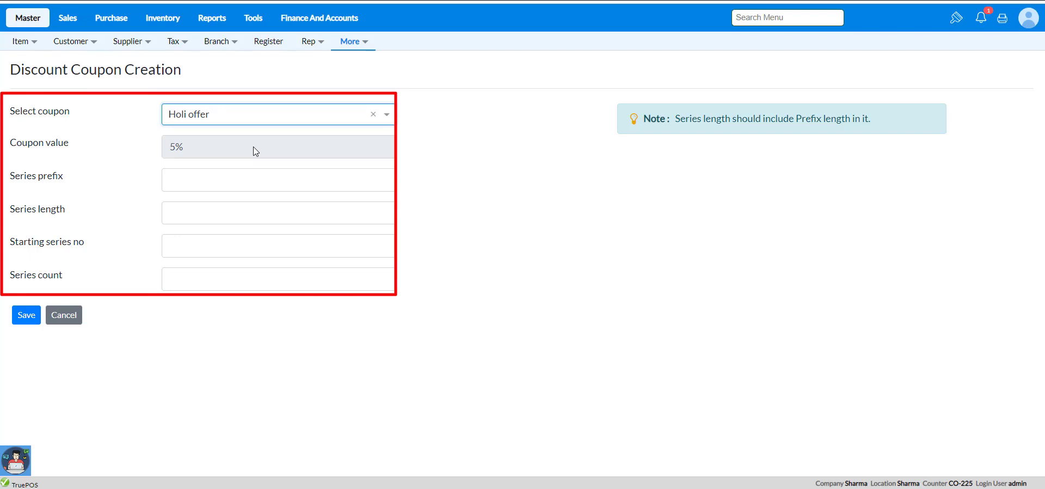
click(254, 179)
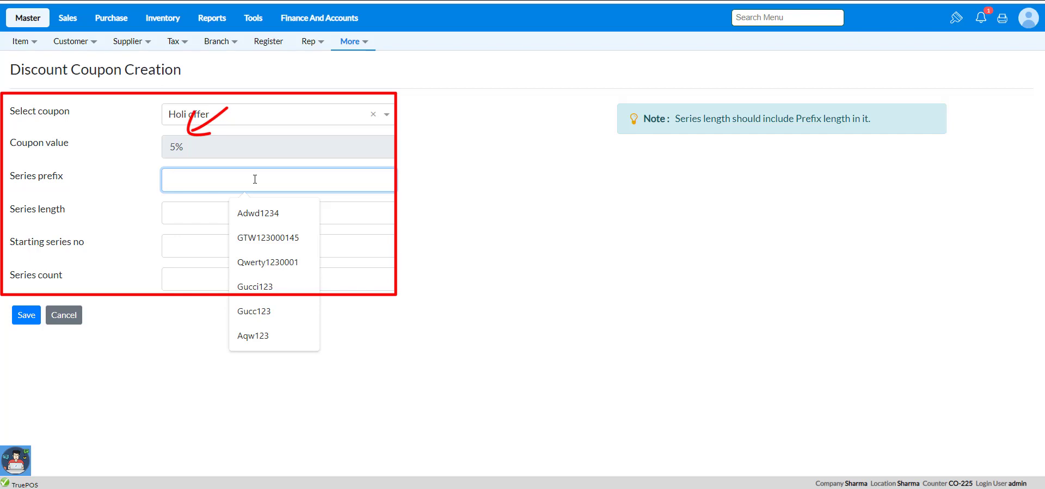
text(SAN)
click(257, 205)
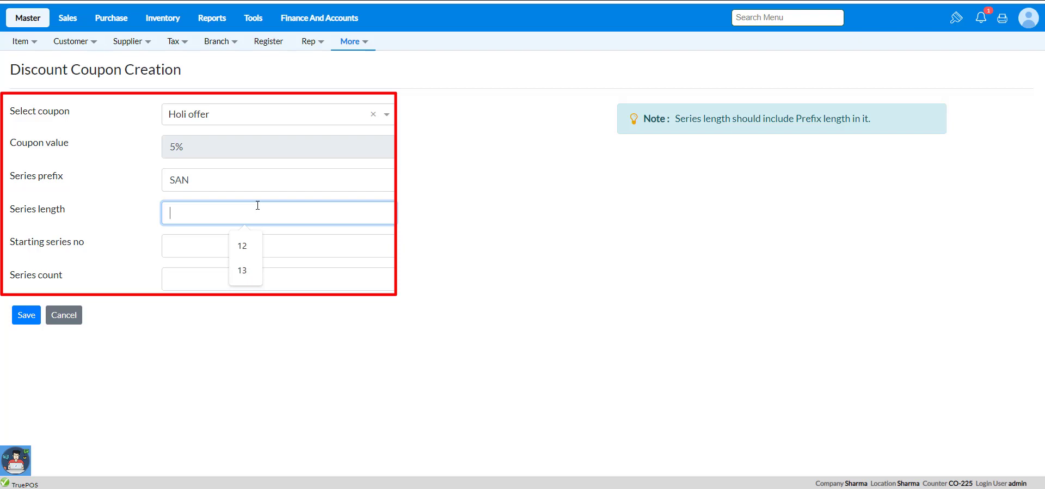
text(12)
click(254, 239)
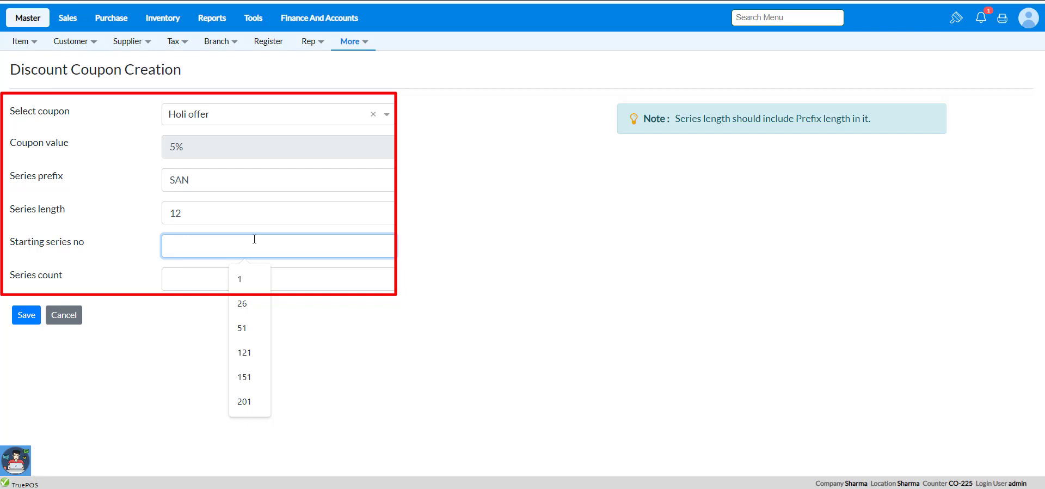
text(1)
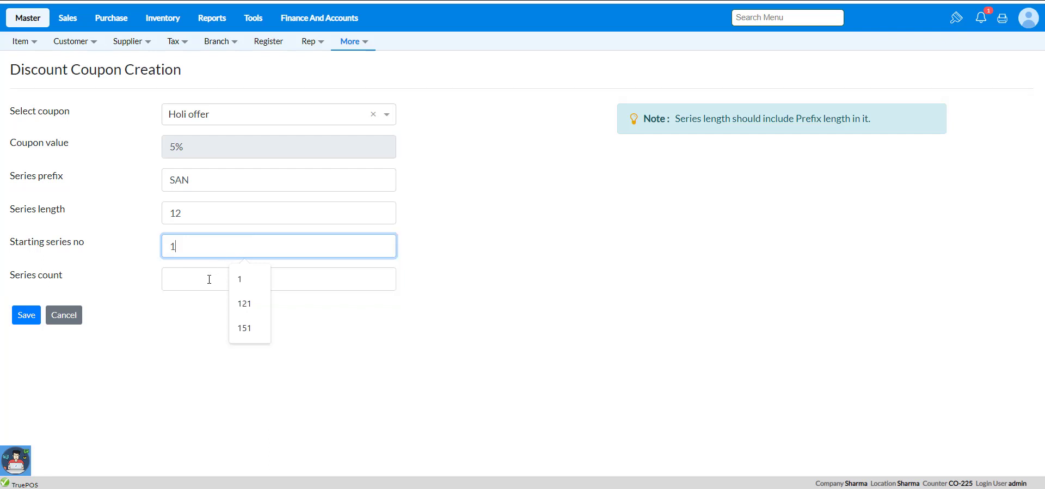
click(209, 280)
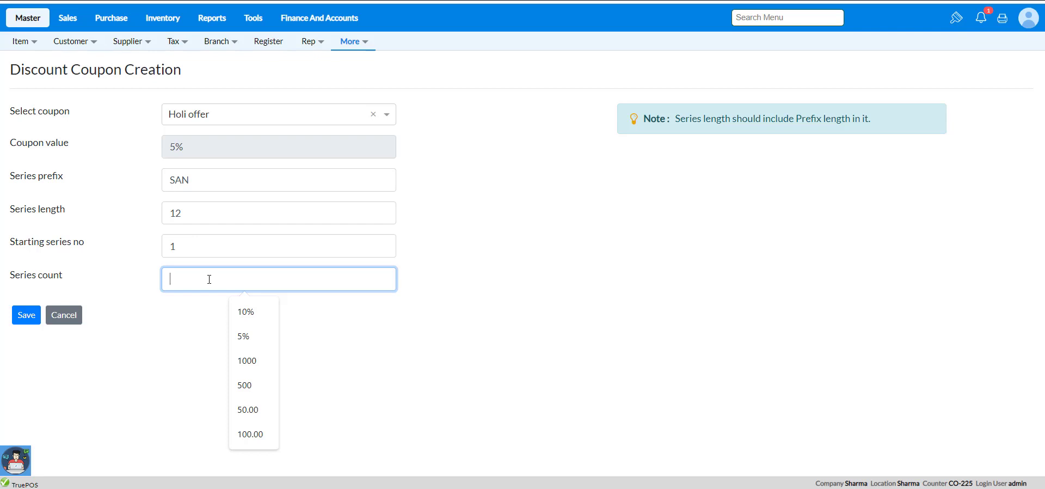
text(500)
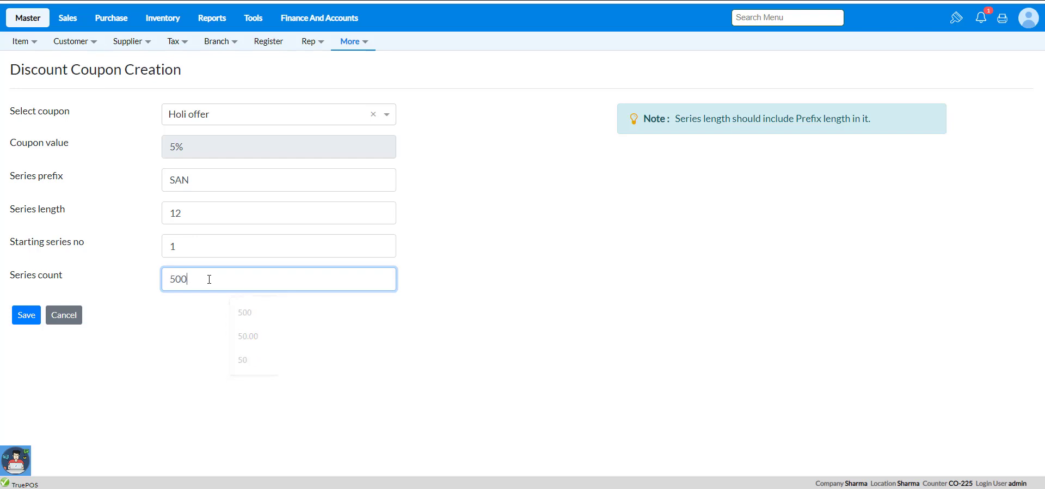
click(33, 322)
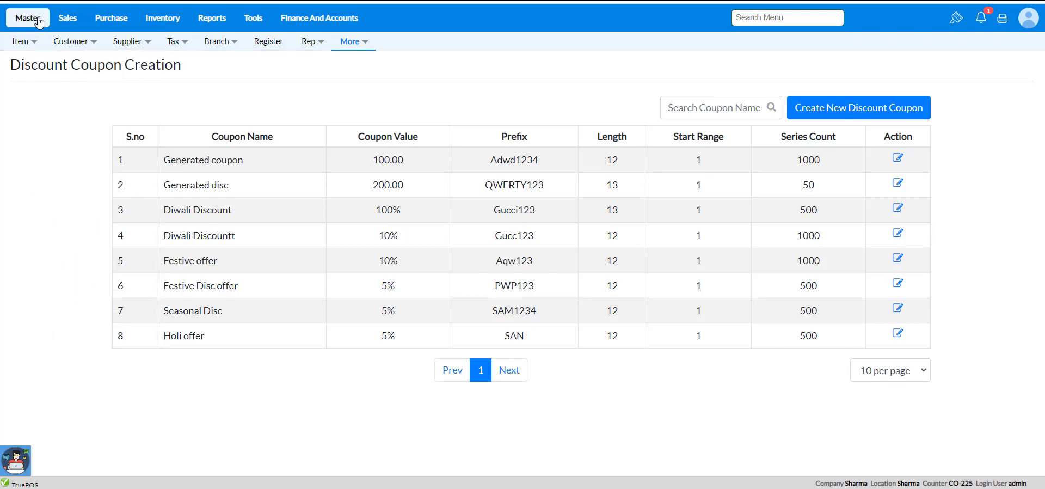
Step: Open Discount Coupon Issue and choose the Based on Redeem Loyalty issue type
click(365, 44)
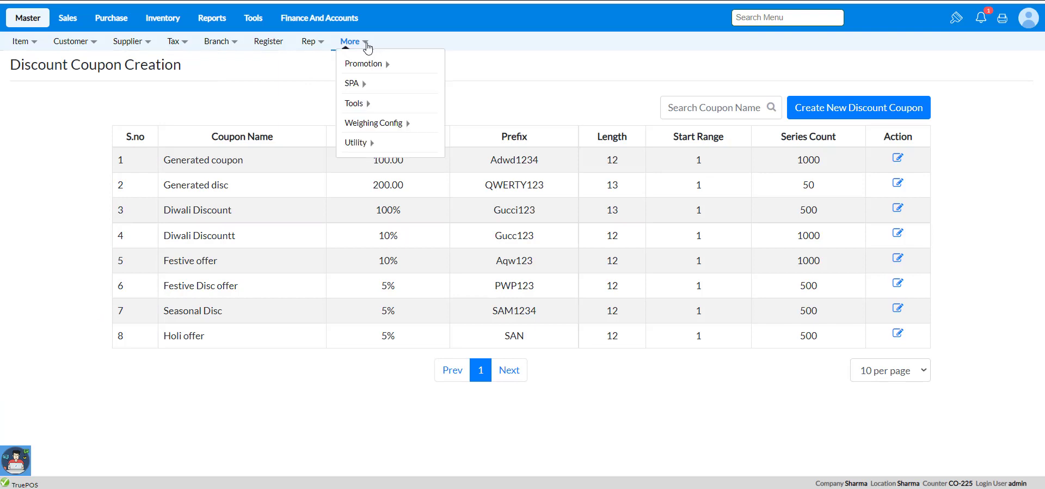
mouse_move(390, 67)
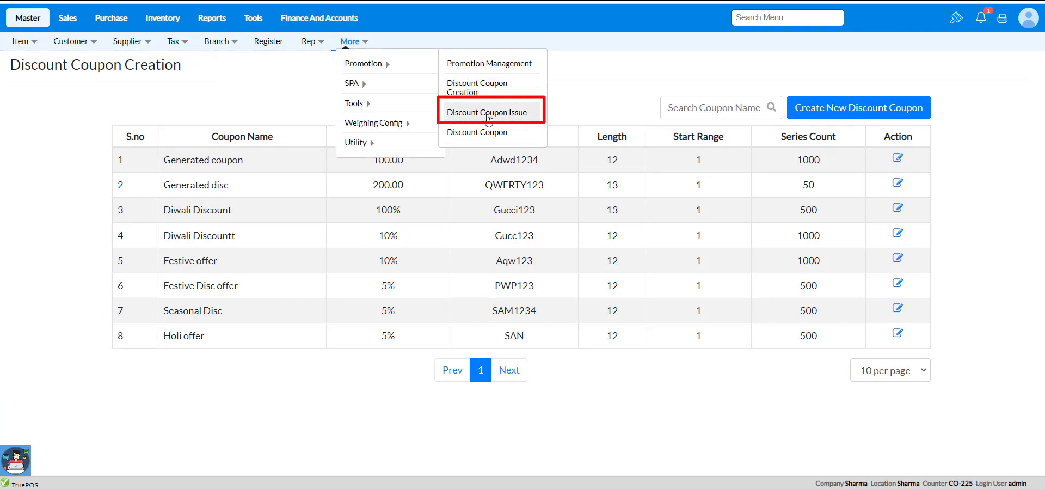
click(488, 116)
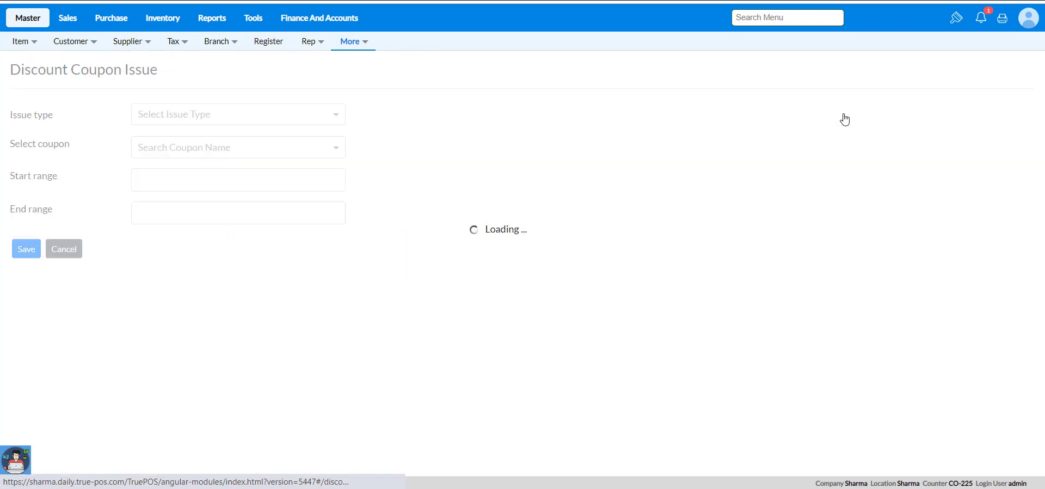
click(302, 116)
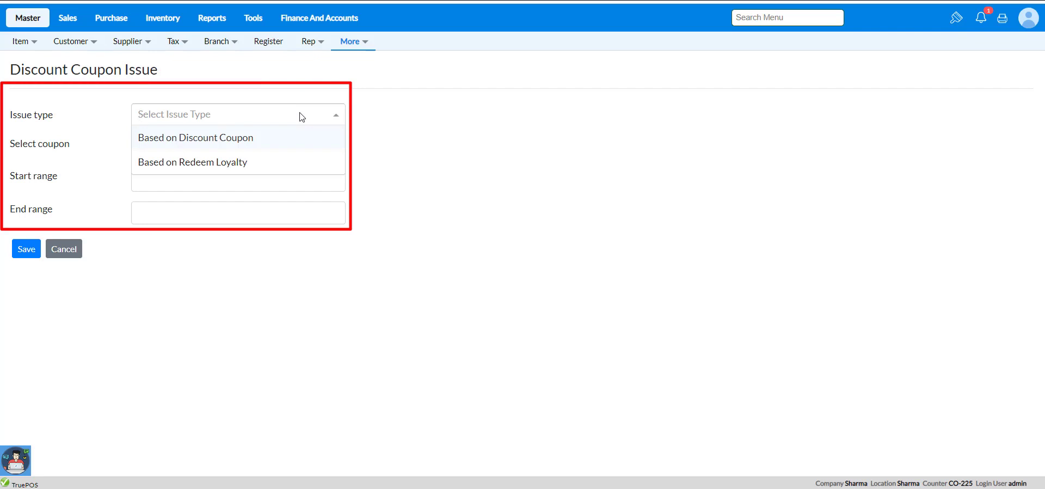
click(266, 162)
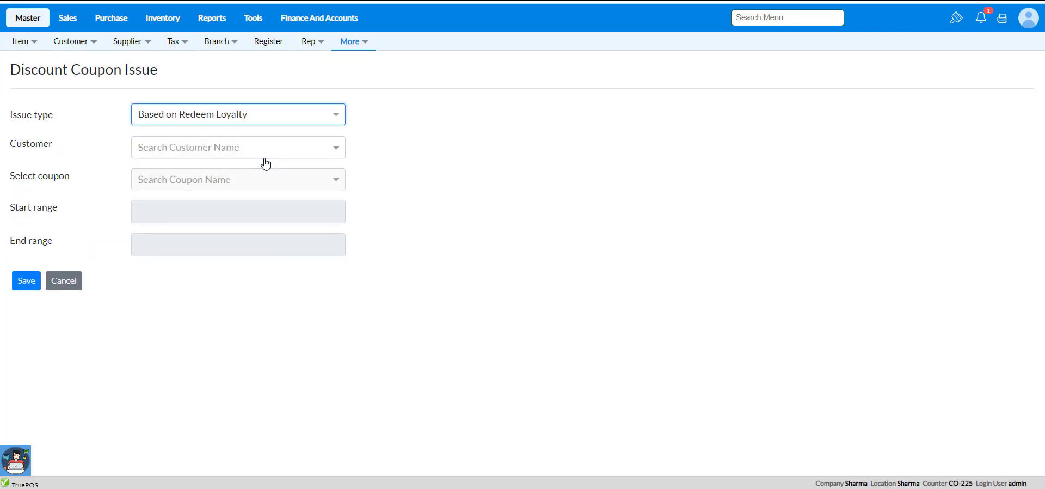
Step: Search for and pick the loyalty customer, select Generated coupon, set end range 300, and save
click(260, 156)
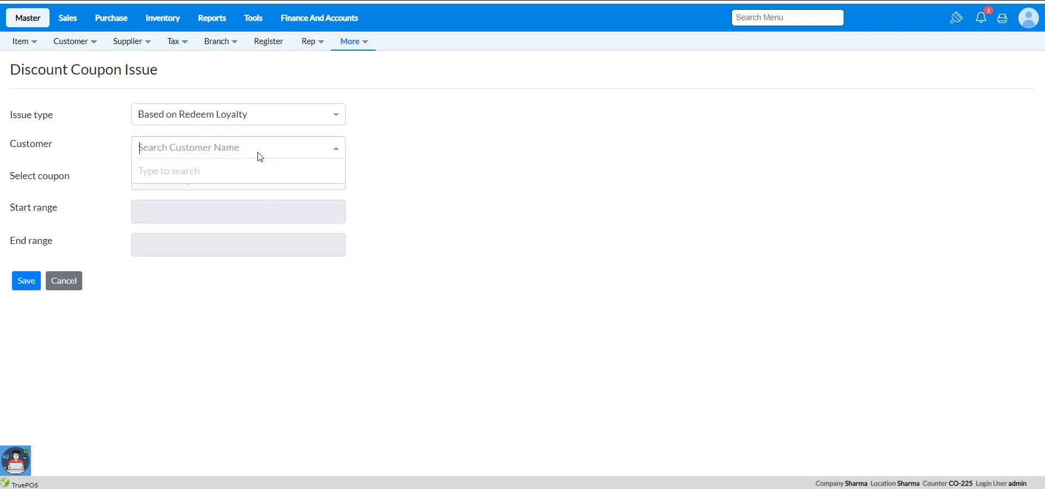
text(UNI)
key(Return)
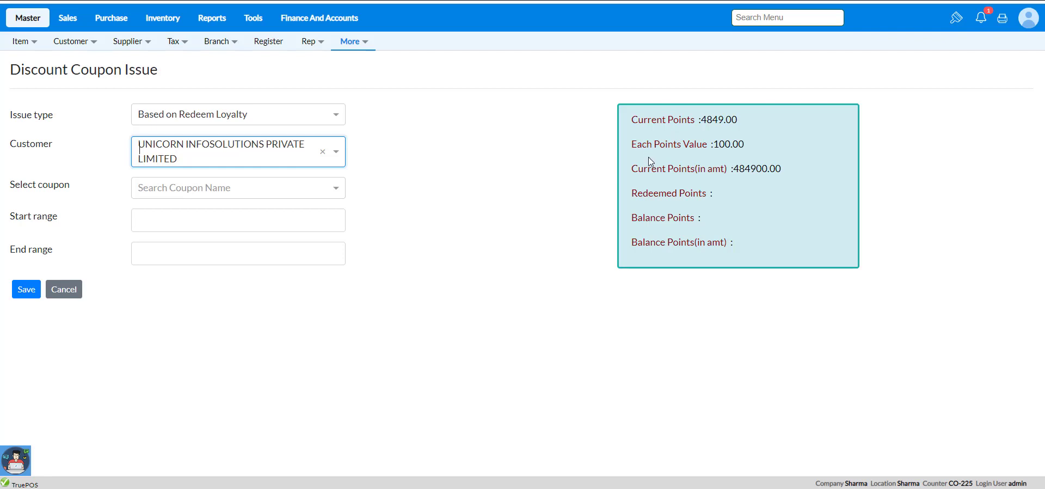
click(281, 196)
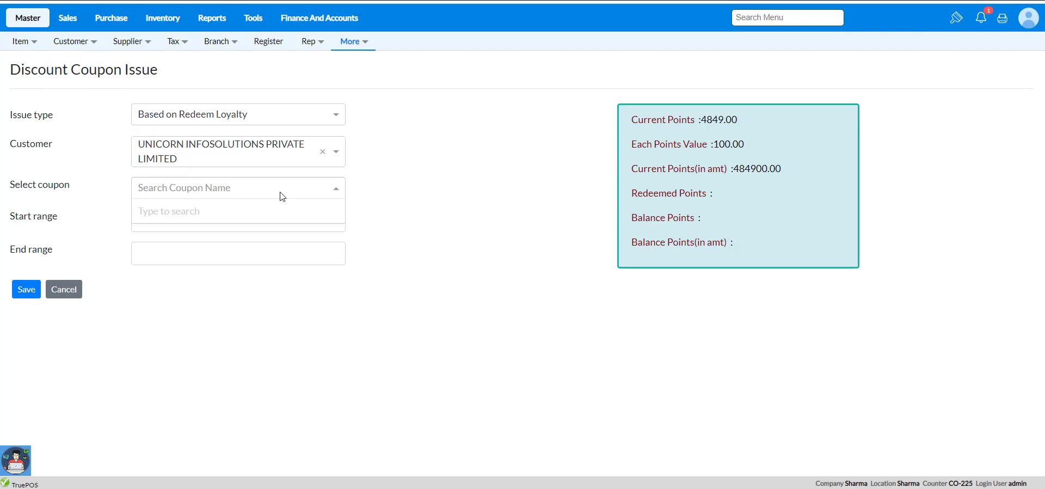
click(252, 211)
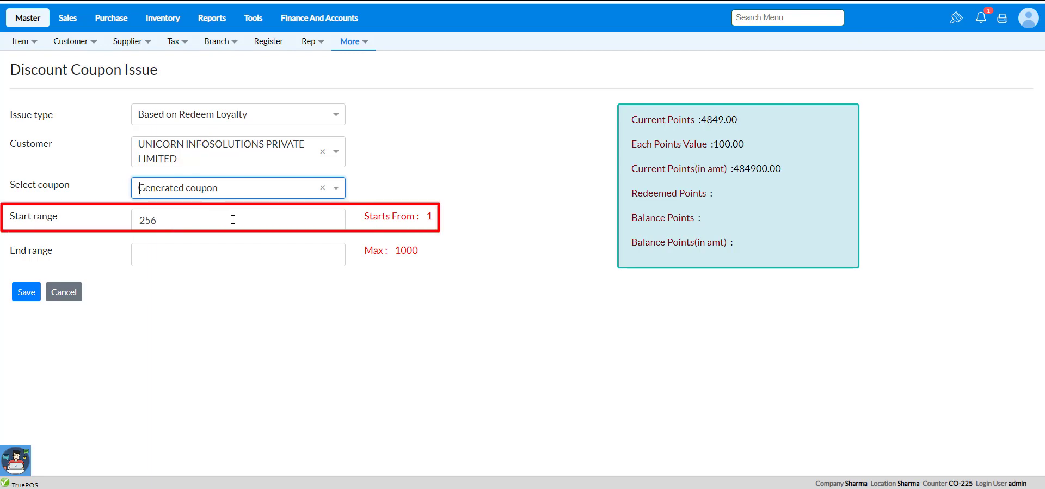
click(209, 253)
text(300)
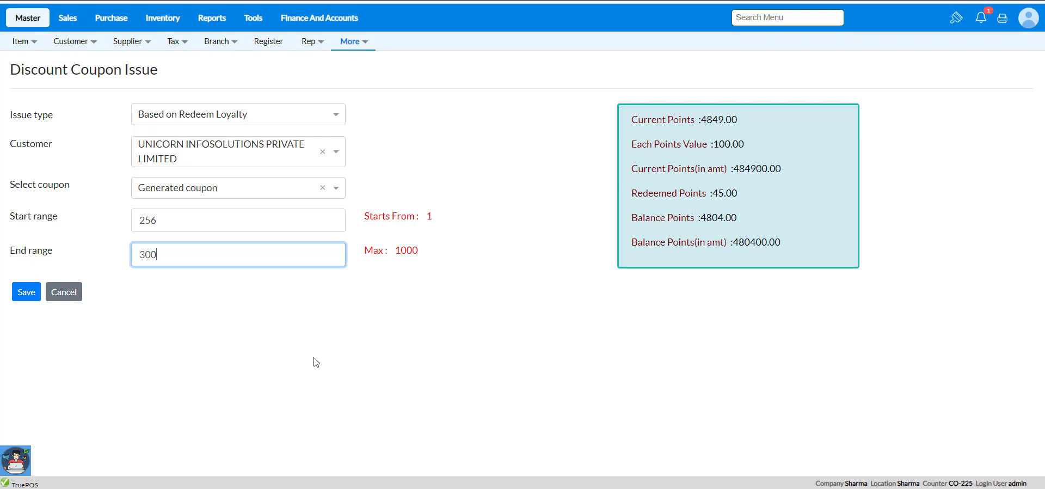
click(26, 292)
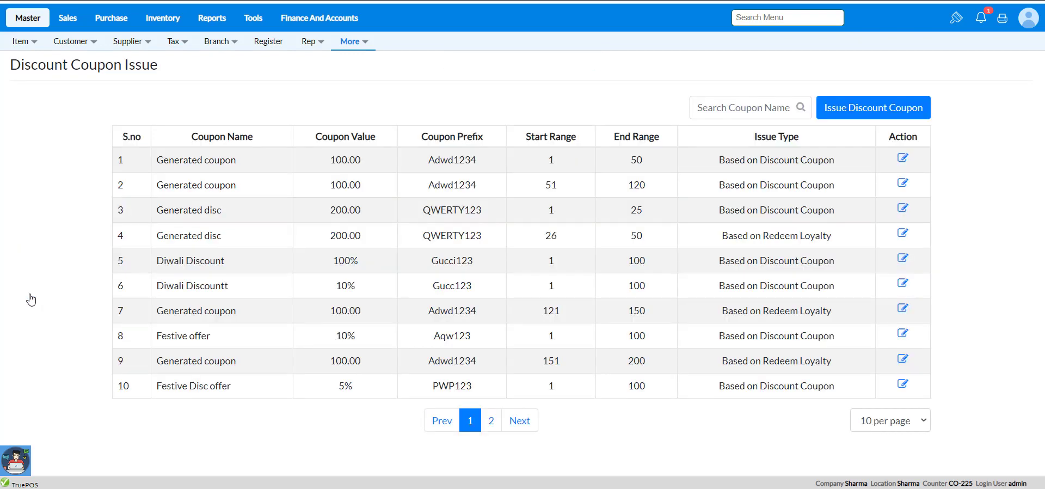
Step: Search the menu for 'DISCOUNT' and open the Discount Coupon Issue report under Masters
click(755, 15)
text(D)
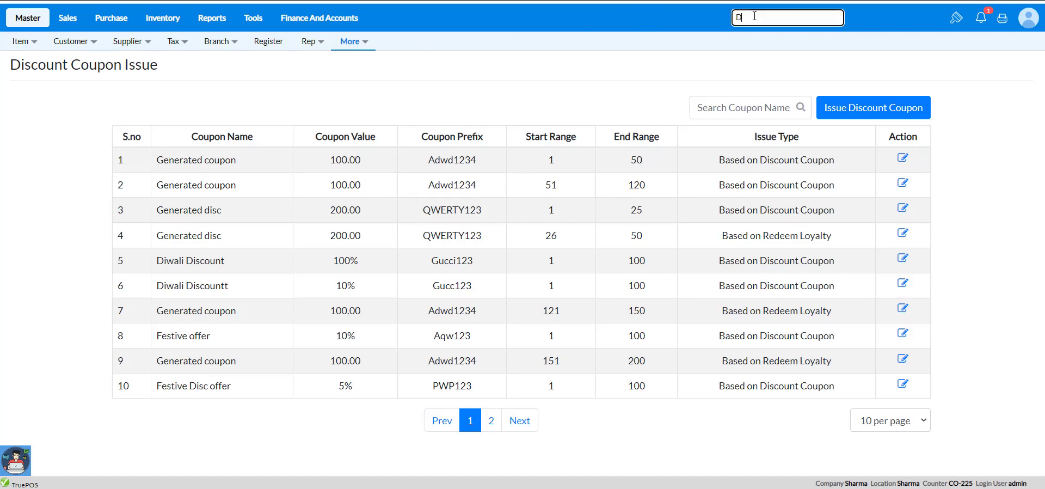
text(ISCOUNT I)
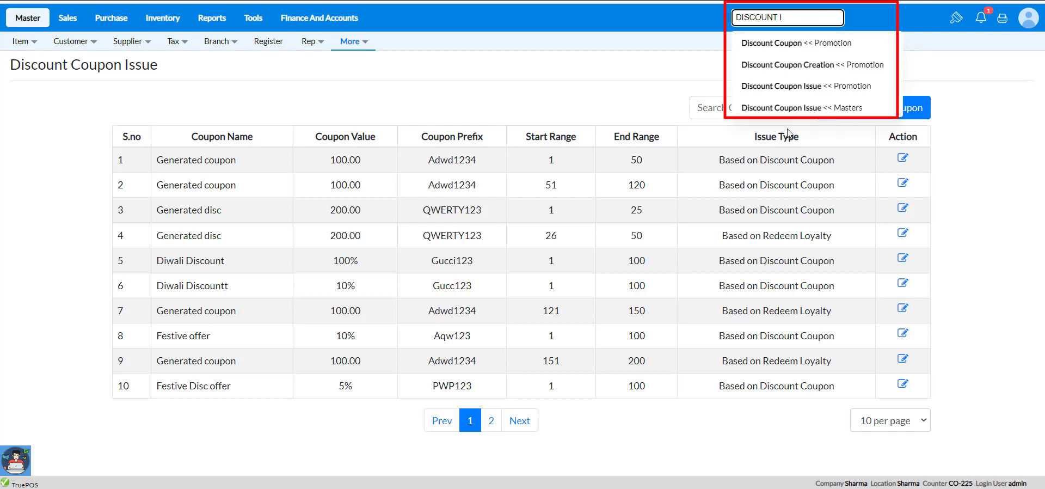
click(812, 107)
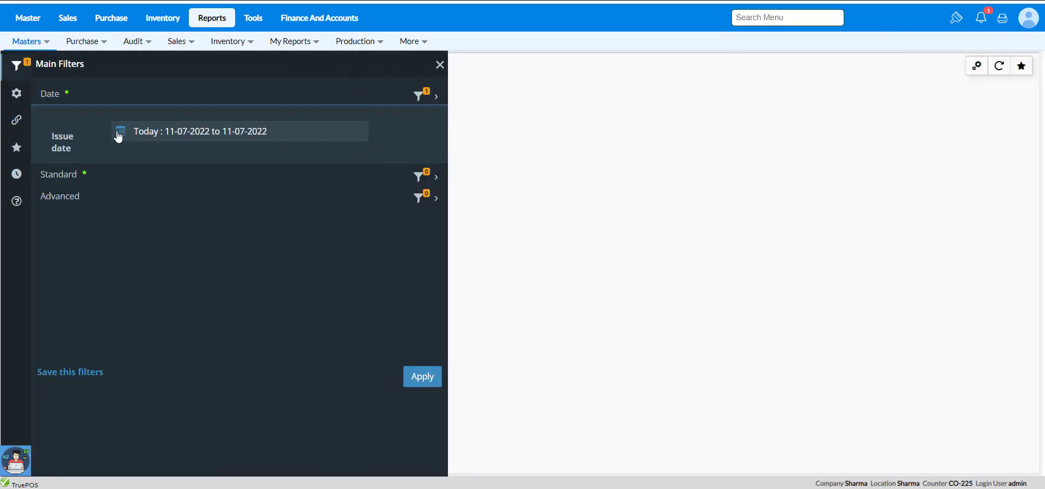
Step: Set the report's issue date range to 01-07-2022 through 11-07-2022 and apply it
click(121, 131)
click(239, 201)
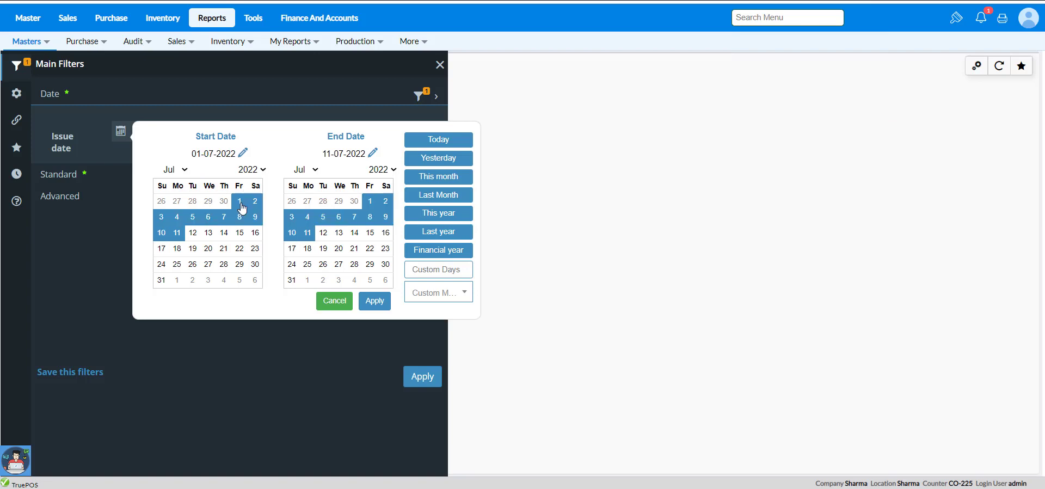
click(374, 301)
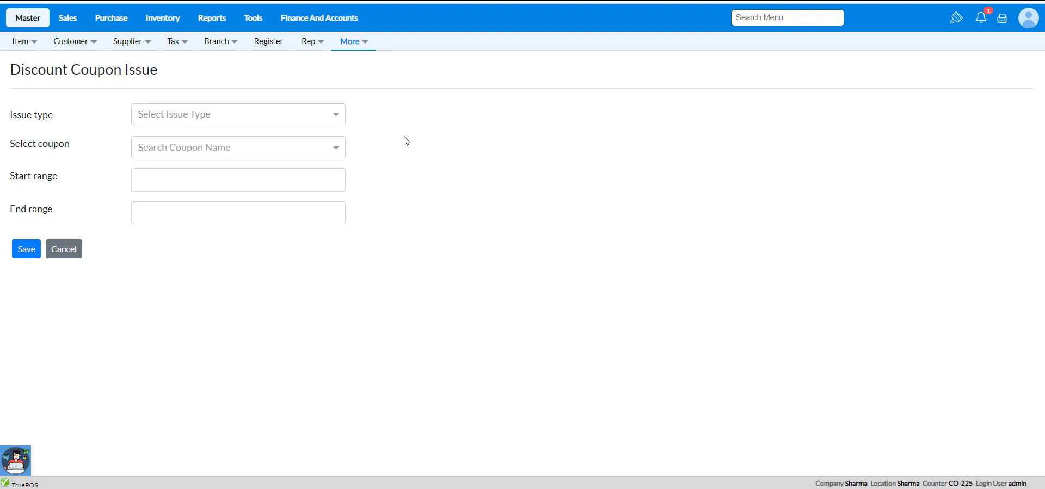
Step: Choose Based on Discount Coupon, pick Holi offer, set end range 51, and select outlet Distribution center
click(318, 119)
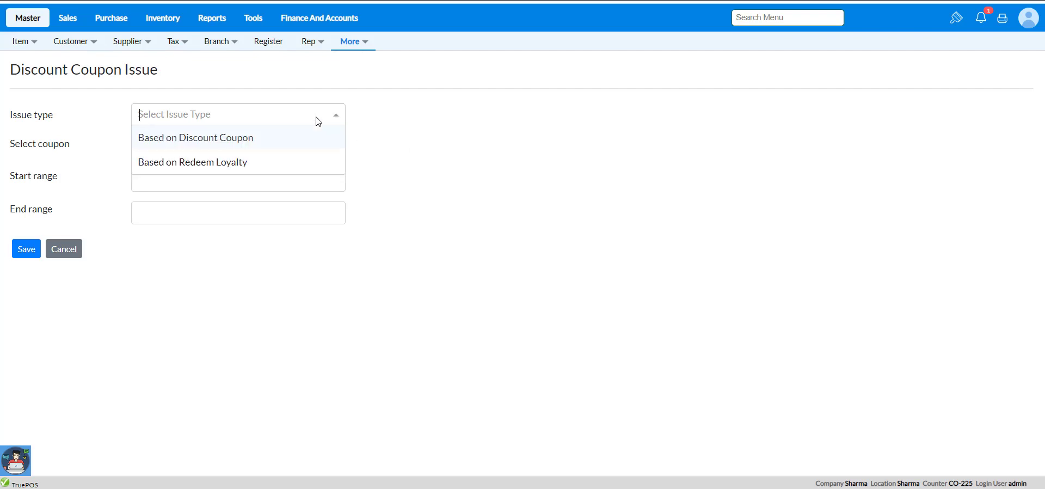
click(275, 137)
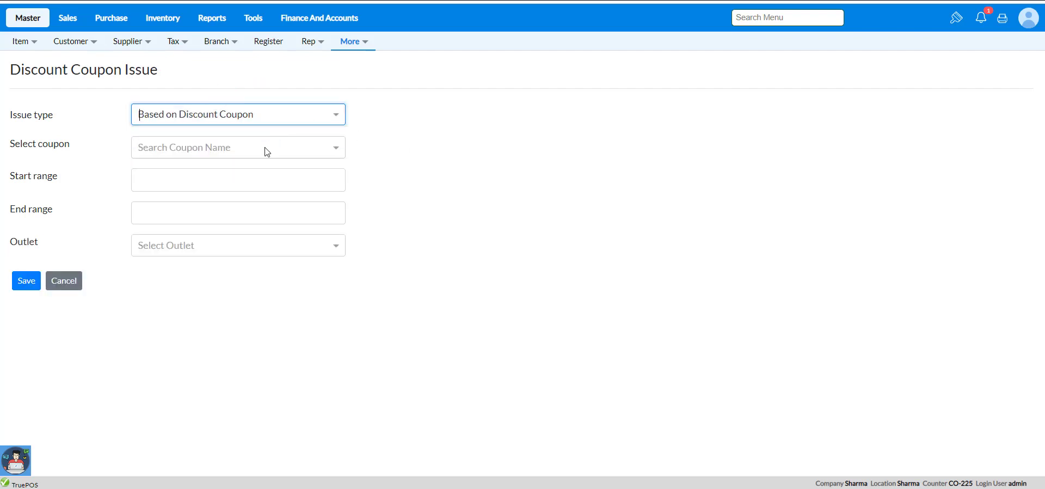
click(267, 151)
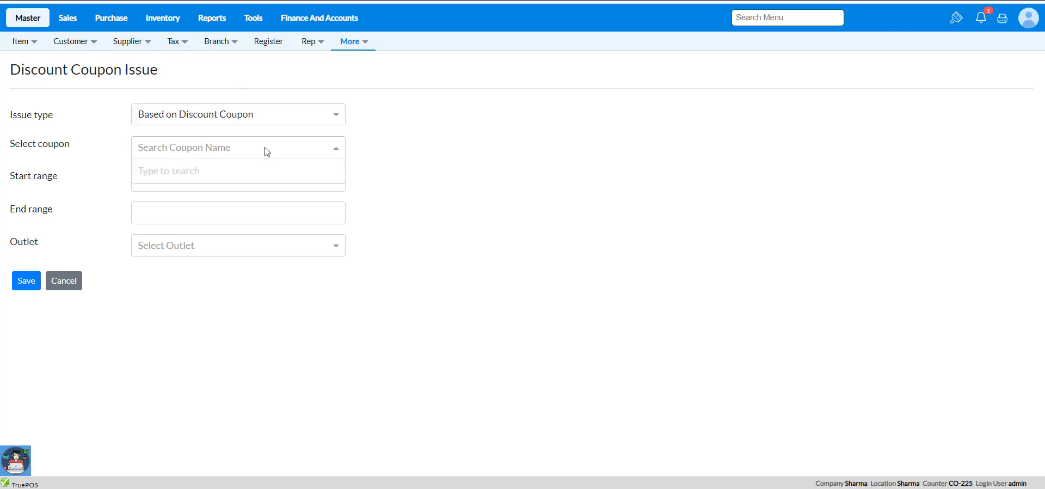
text(HOLI)
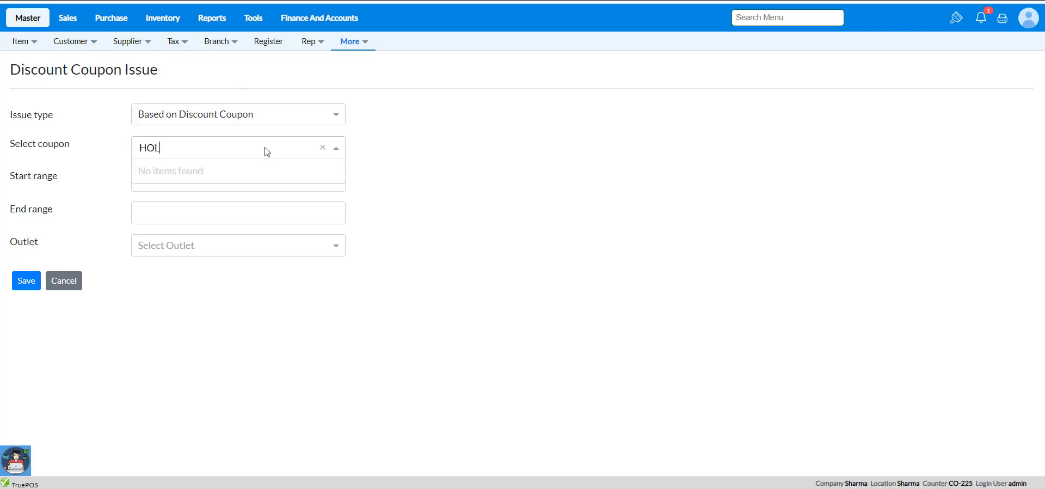
click(240, 172)
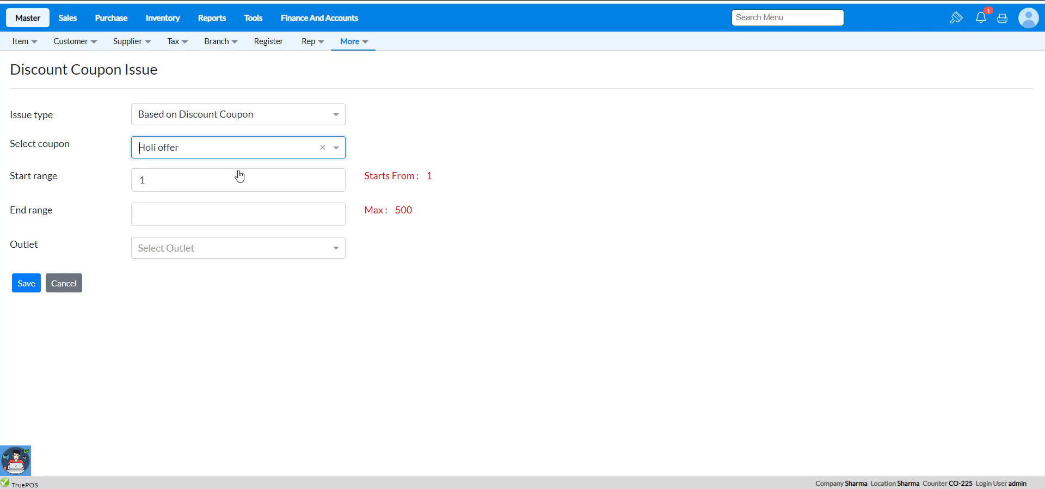
click(224, 213)
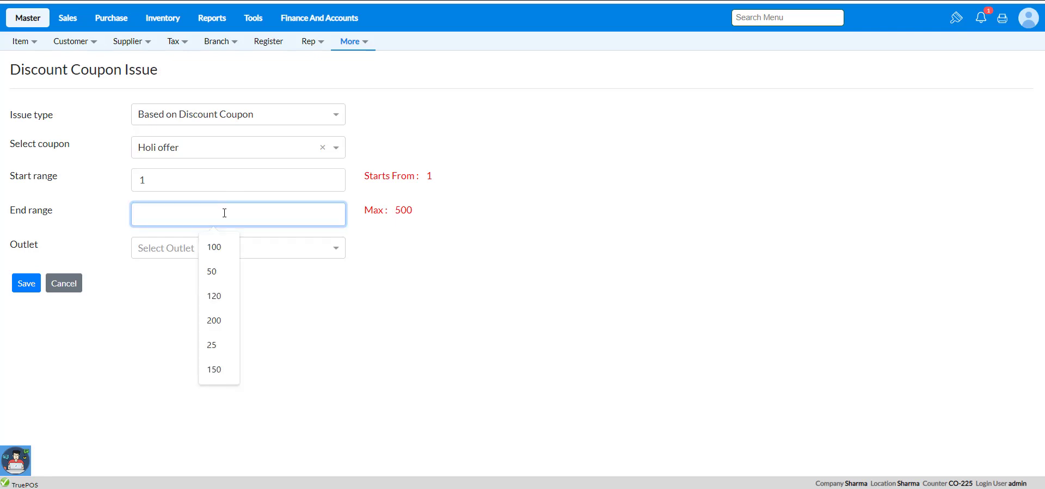
text(51)
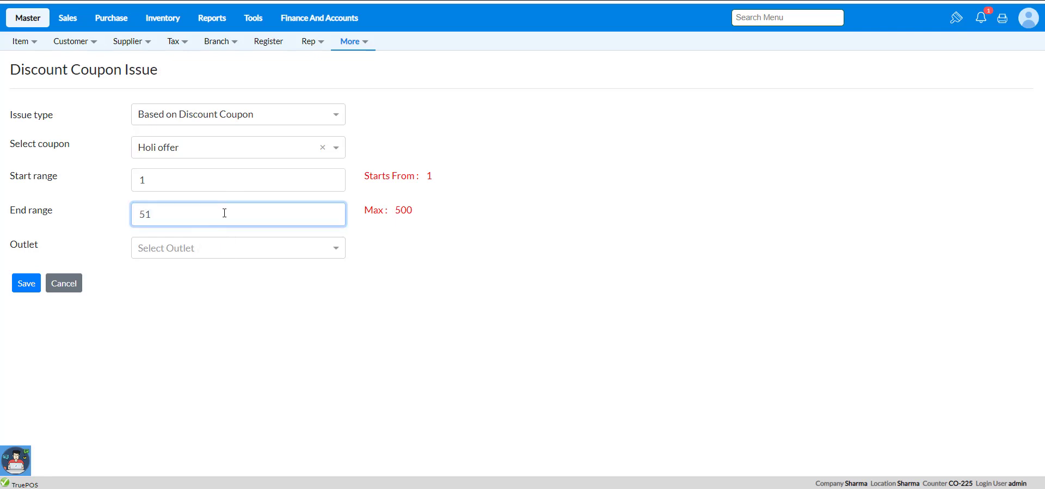
click(231, 257)
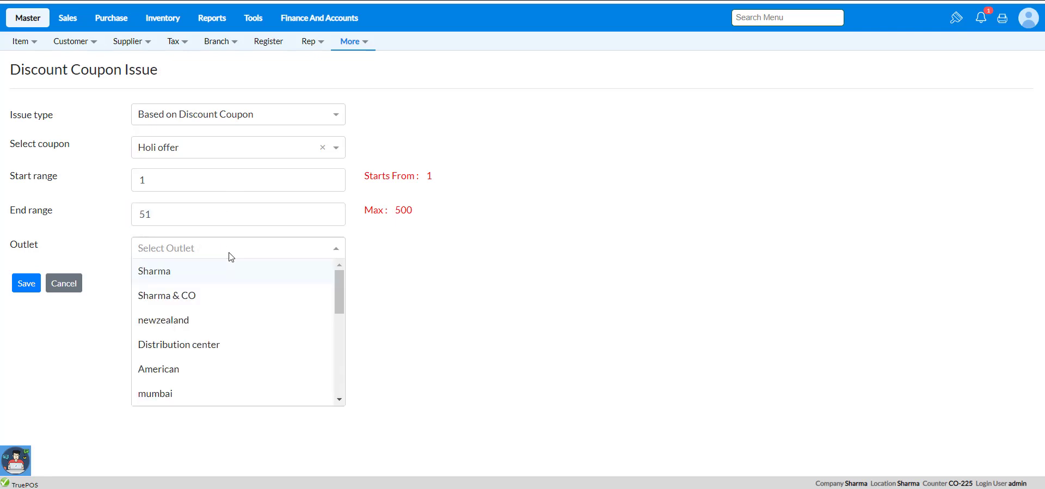
click(219, 345)
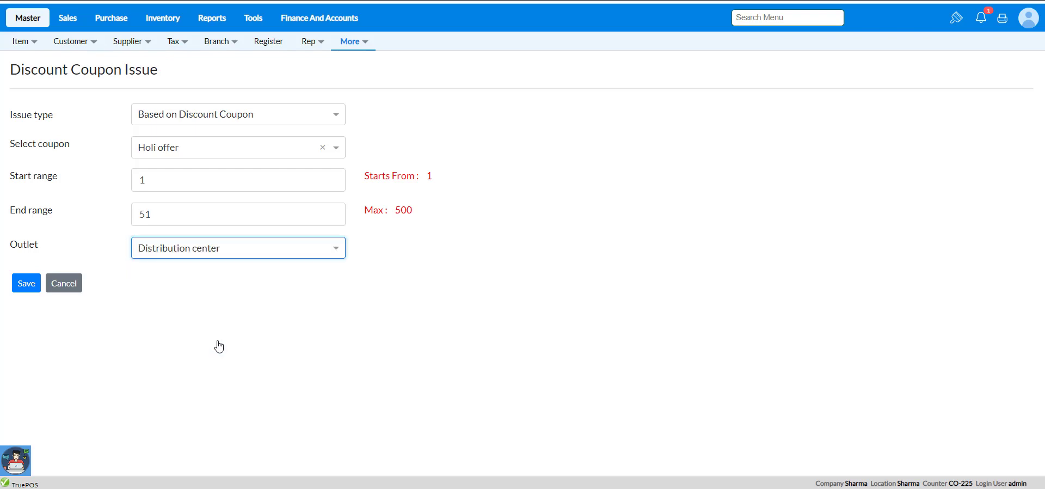
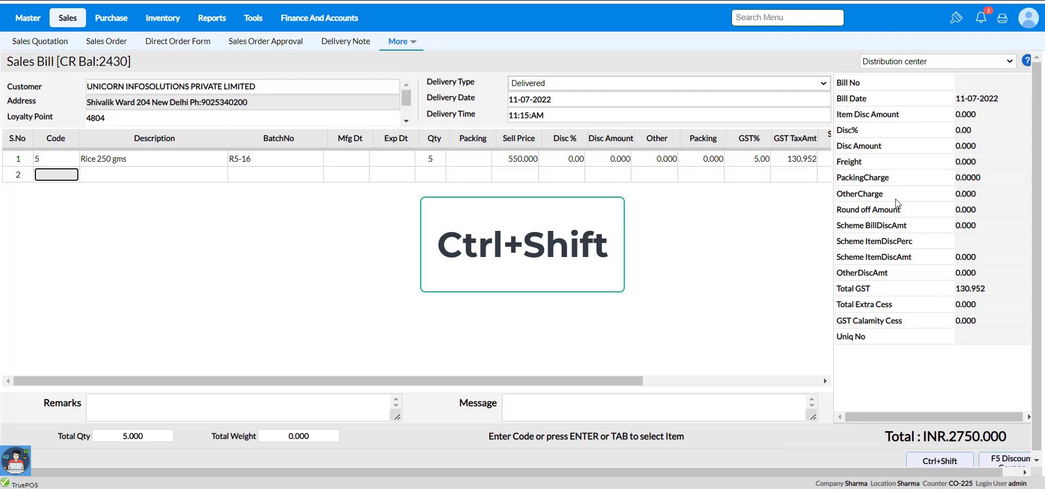
Step: Open discount coupon redemption and select the Holi offer coupon from the coupon list
click(1004, 462)
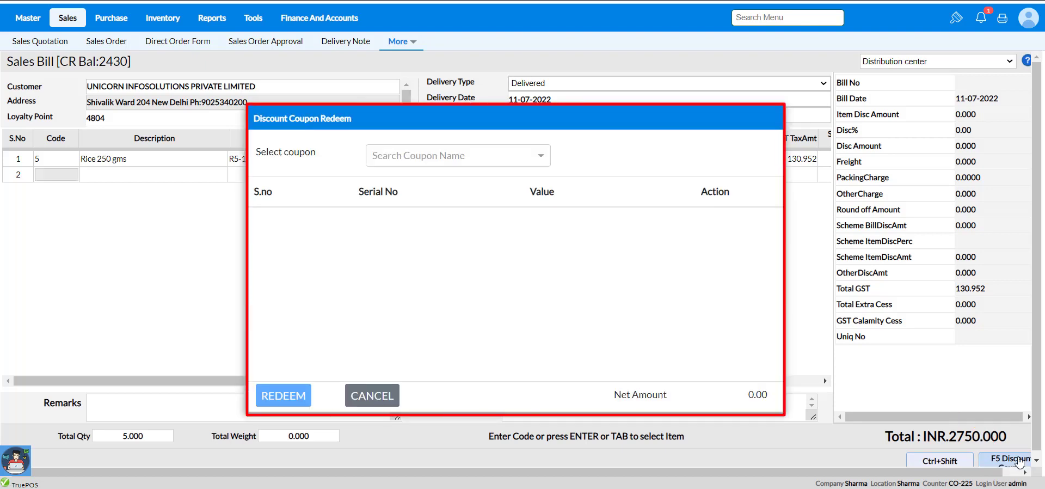
click(465, 156)
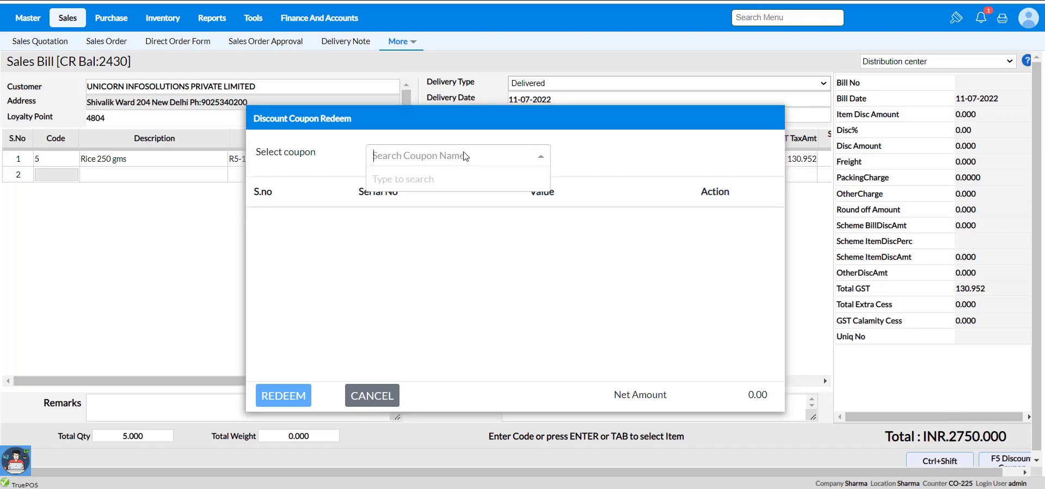
text(HOLI)
click(452, 180)
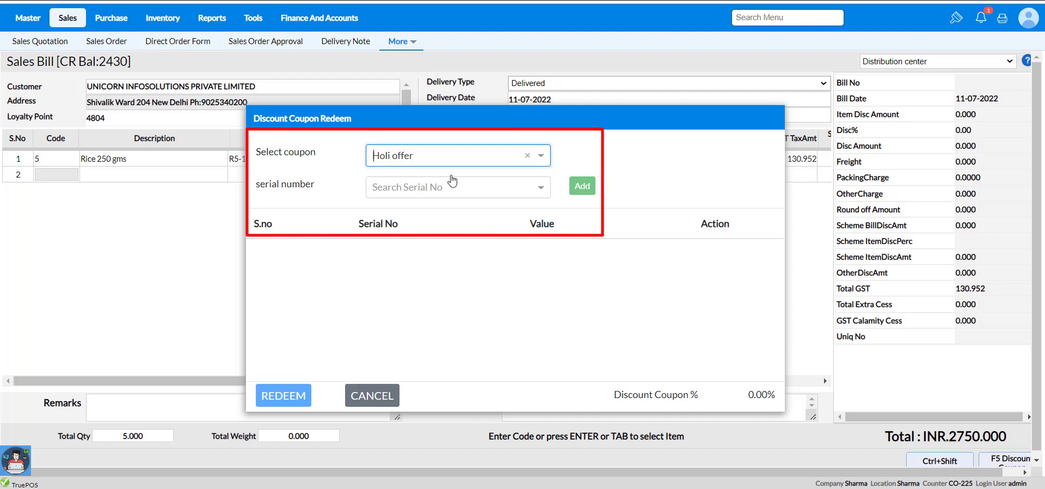
click(450, 191)
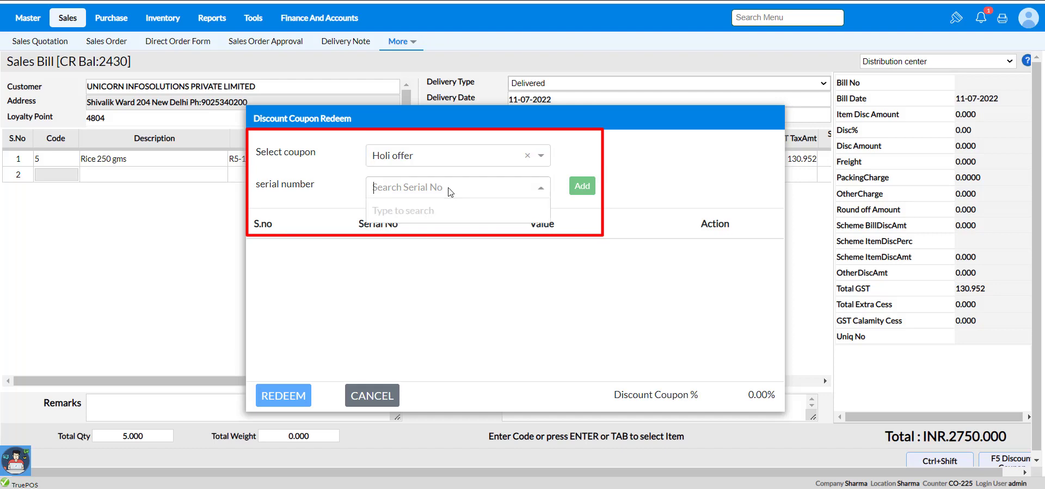
text(SAN)
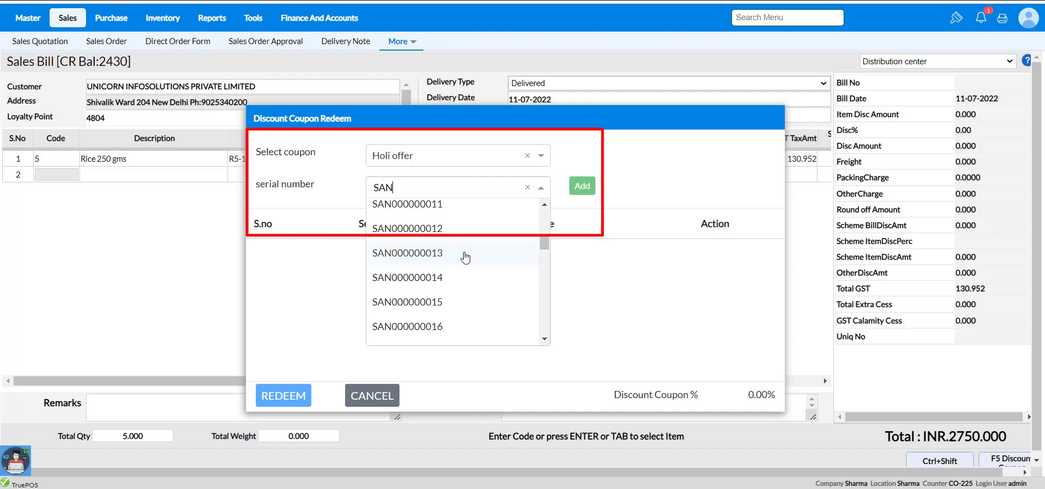
click(465, 256)
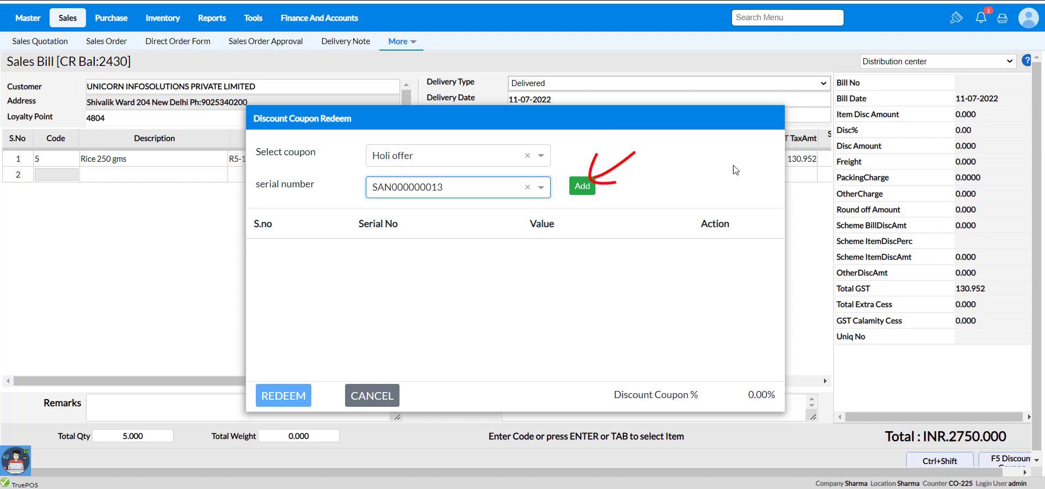
click(584, 187)
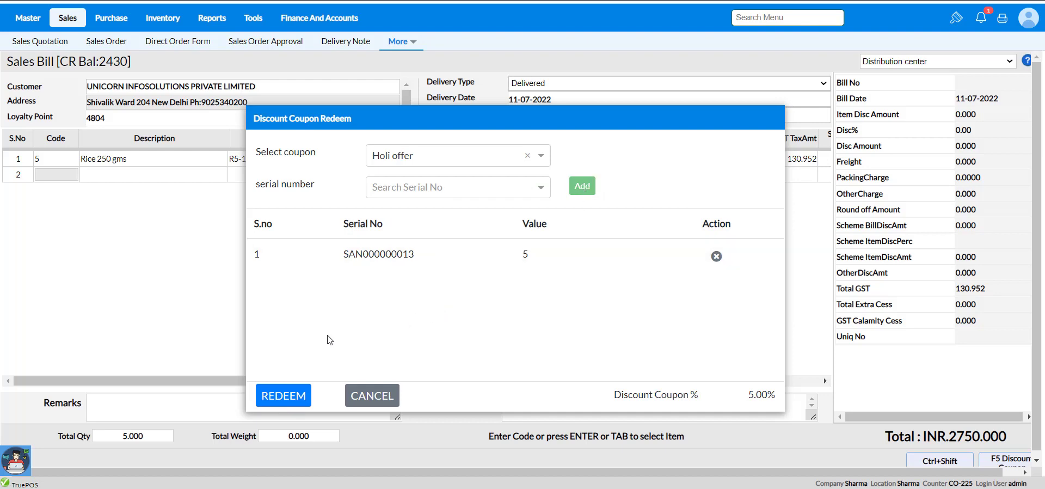
click(296, 401)
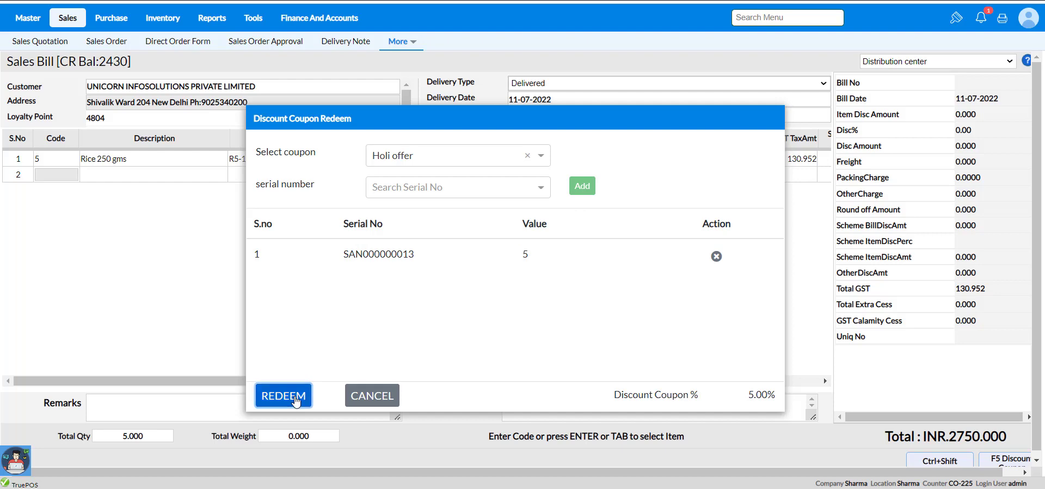